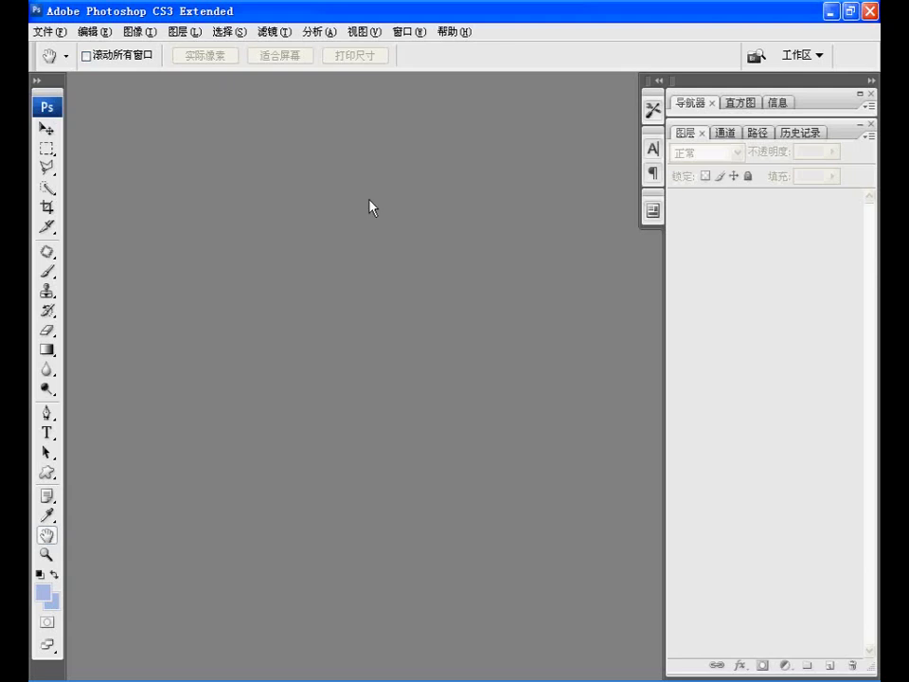
# - Open the photo 芭比娃娃2.bmp from the 素材图片 folder
pyautogui.click(59, 30)
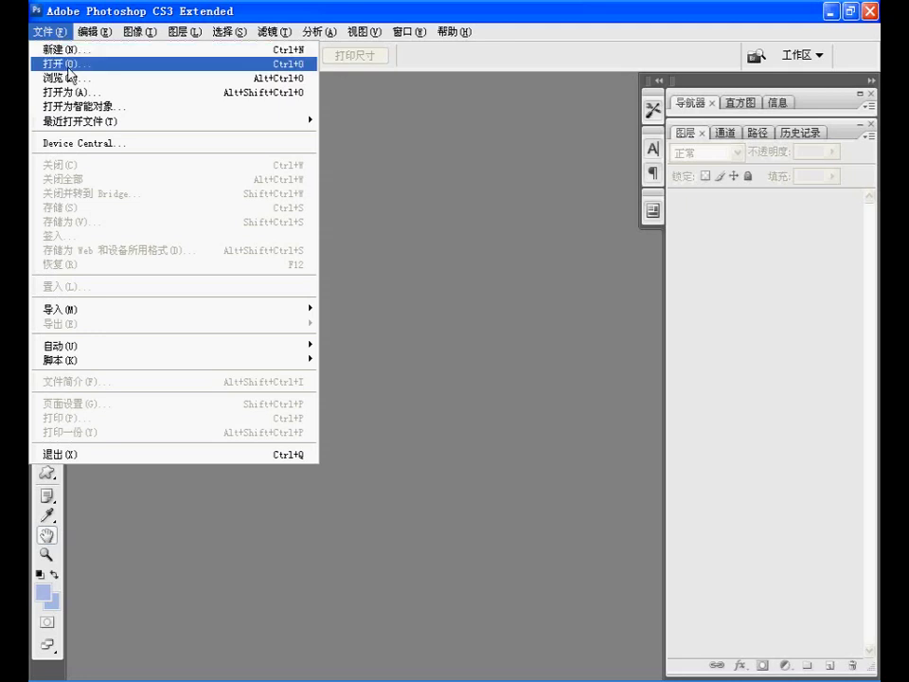
pyautogui.click(67, 63)
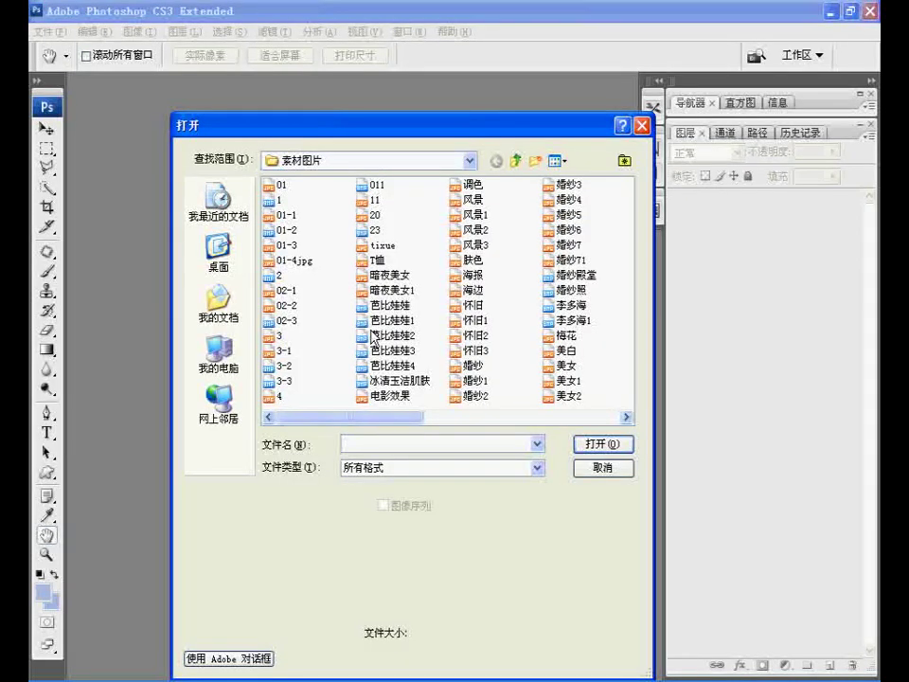
pyautogui.click(374, 335)
pyautogui.click(605, 443)
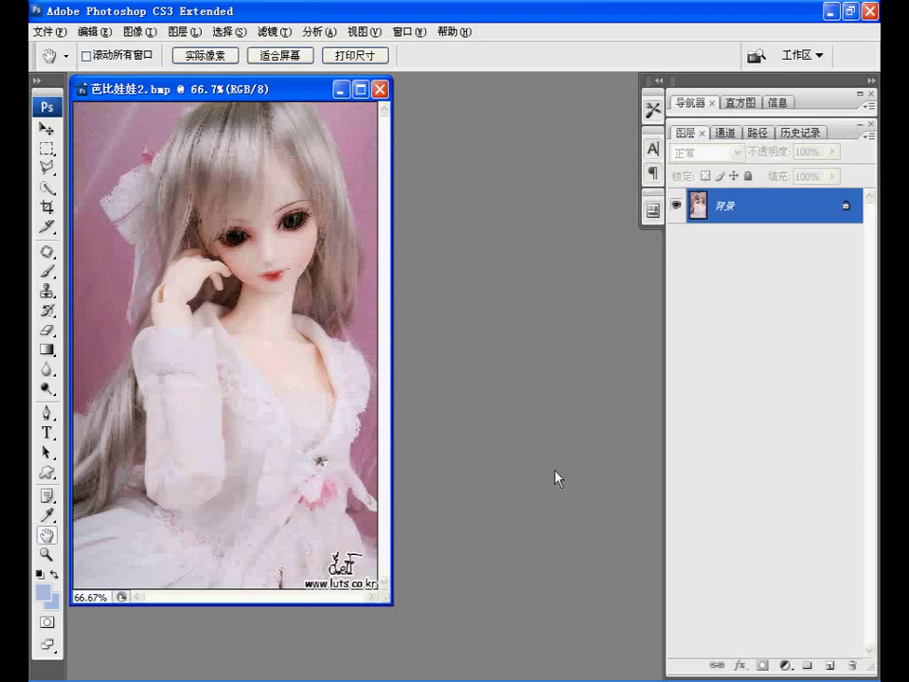
# - Convert the locked 背景 layer into a normal layer named 图层 0
pyautogui.doubleClick(773, 217)
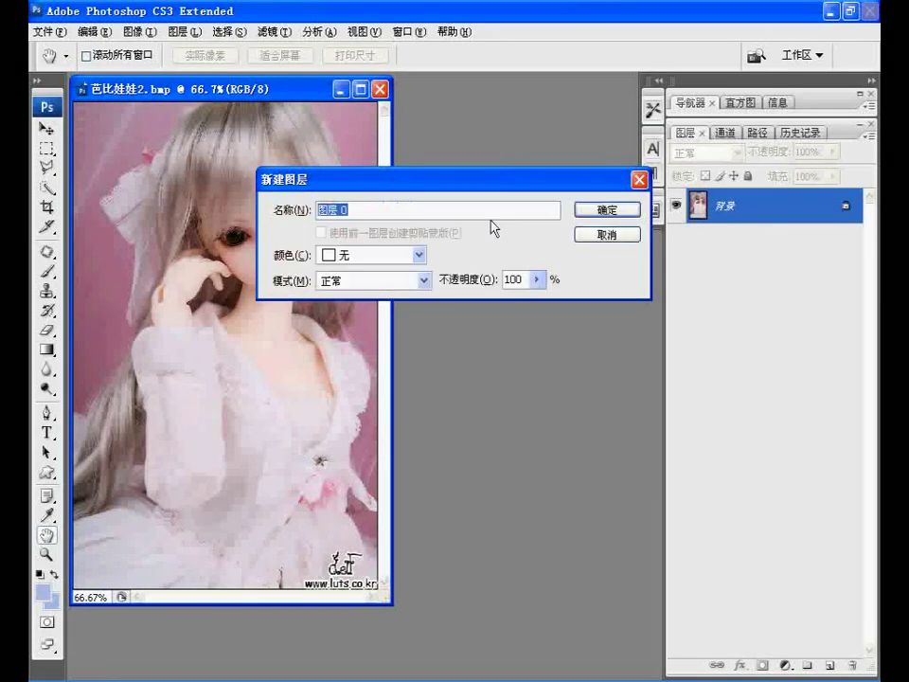
pyautogui.click(601, 212)
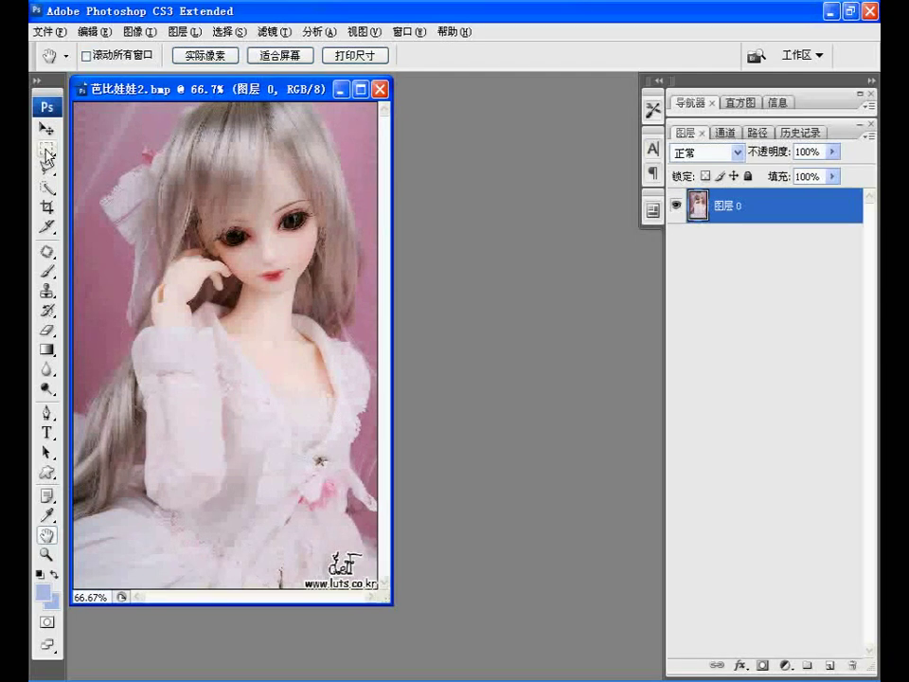
# - Marquee a rectangle just inside the photo's edges and switch to Quick Mask mode
pyautogui.click(46, 150)
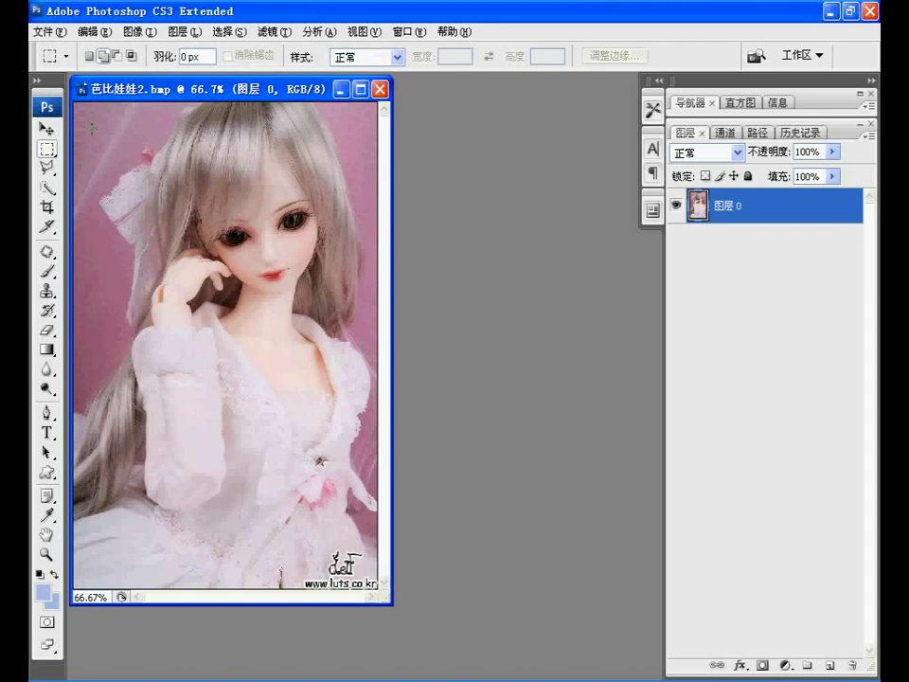
pyautogui.moveTo(118, 242)
pyautogui.mouseDown()
pyautogui.moveTo(367, 503)
pyautogui.moveTo(352, 569)
pyautogui.mouseUp()
pyautogui.moveTo(352, 569); pyautogui.dragTo(352, 569)
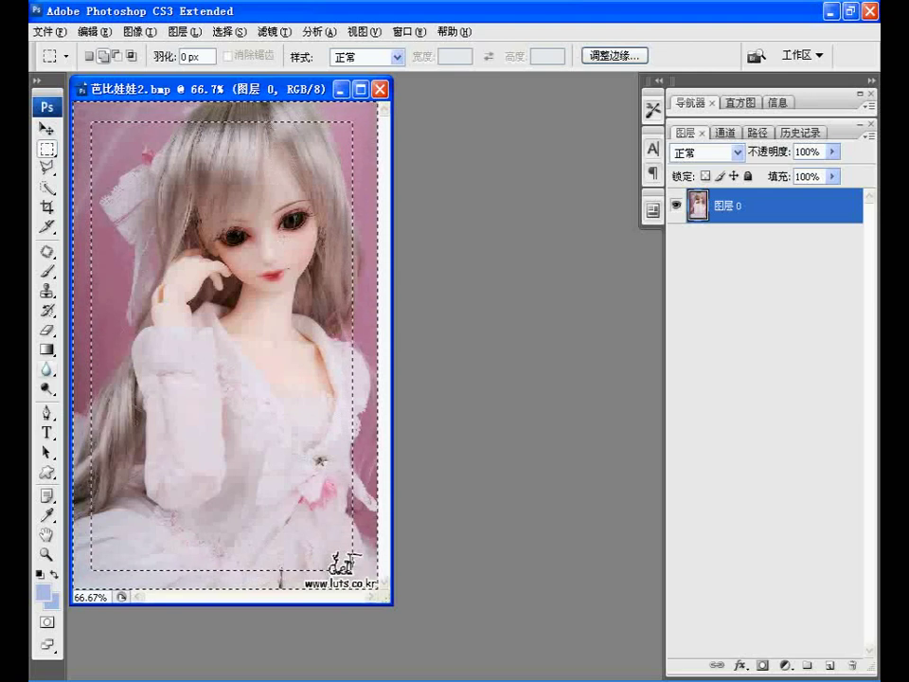
pyautogui.click(46, 623)
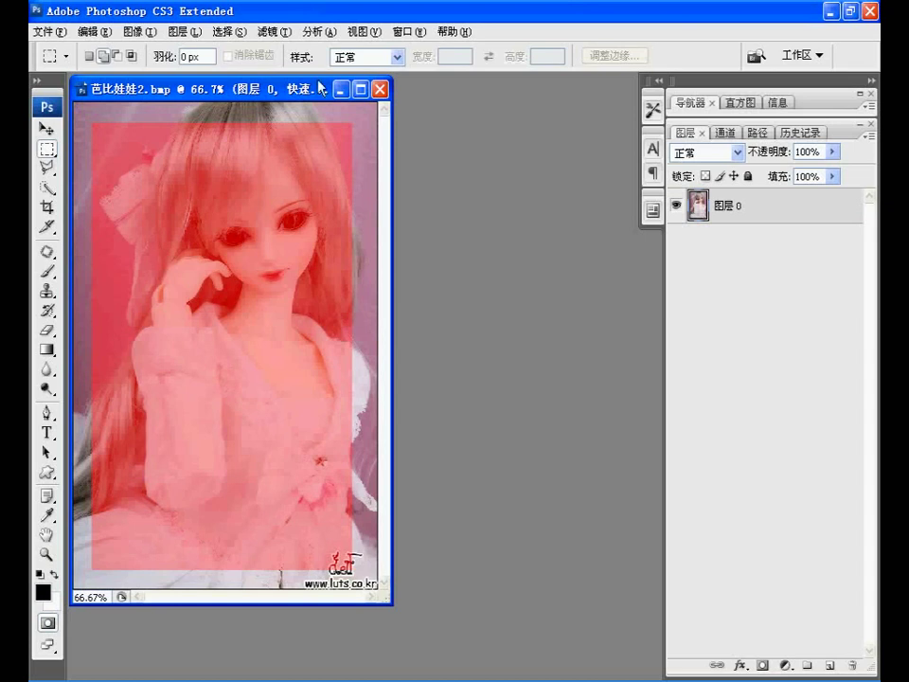
# - Apply Glass to the mask: distortion 3, smoothness 1, 小镜头 texture, 150% scaling
pyautogui.click(274, 32)
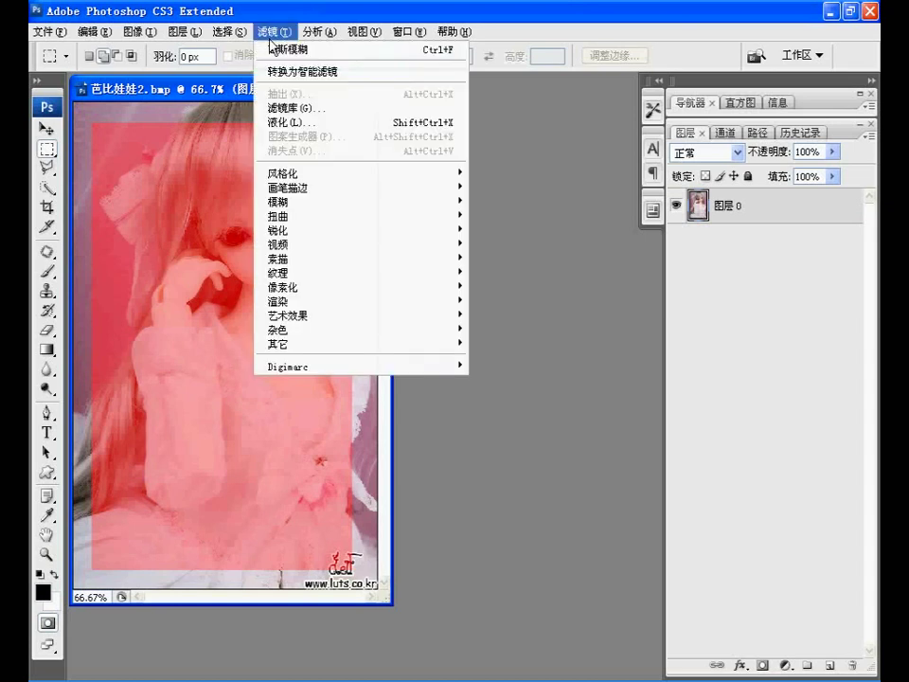
pyautogui.moveTo(278, 216)
pyautogui.click(502, 246)
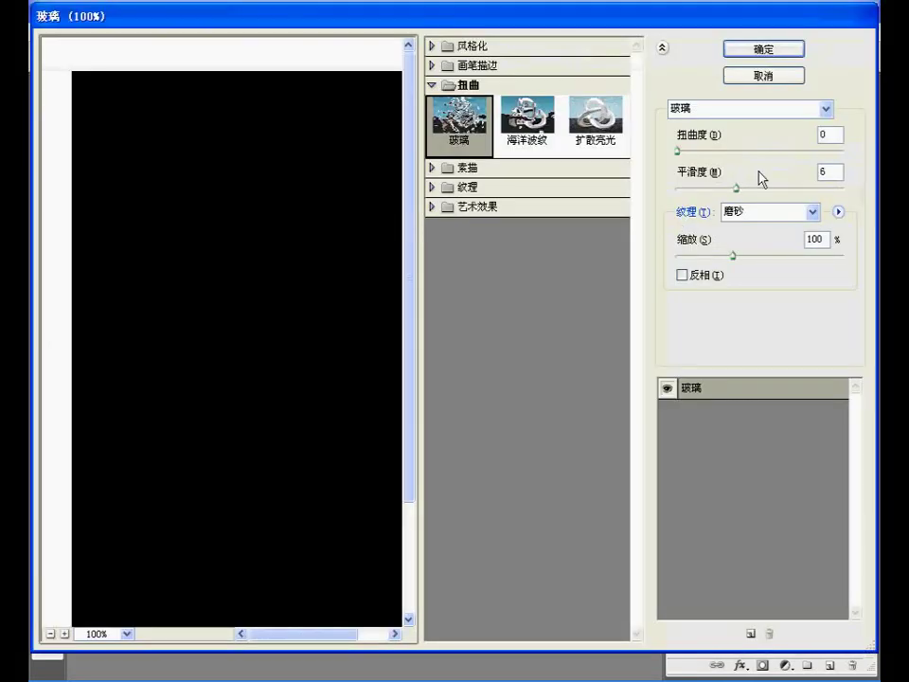
pyautogui.moveTo(797, 142); pyautogui.dragTo(835, 139)
pyautogui.write('3')
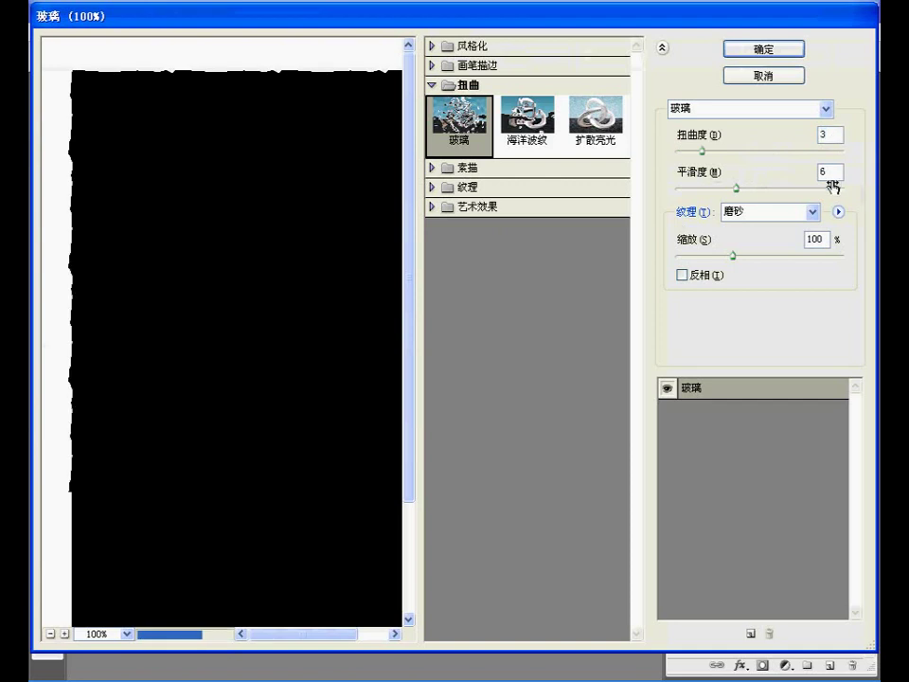
pyautogui.write('1')
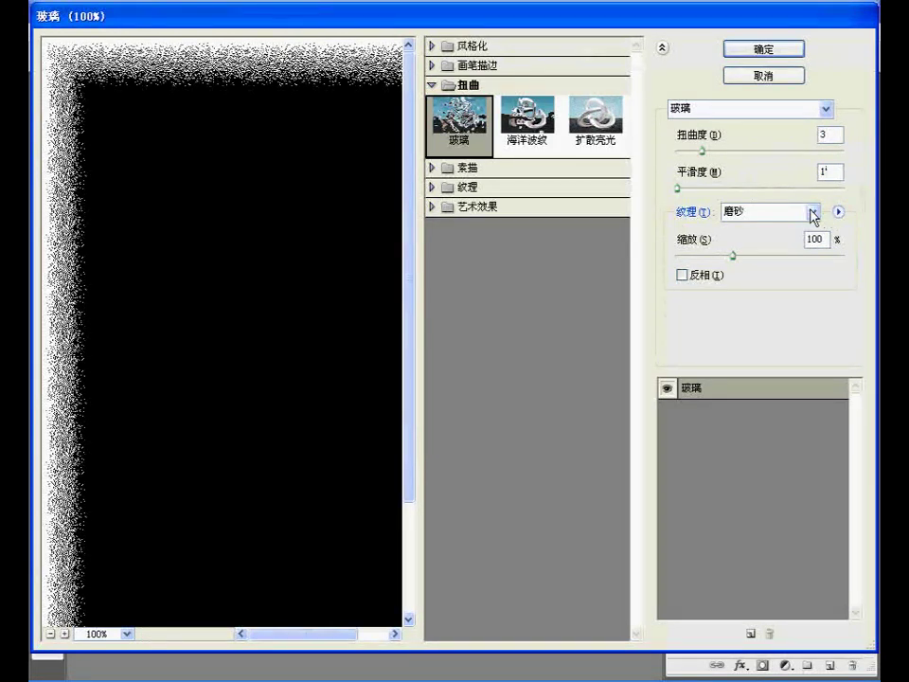
pyautogui.click(811, 212)
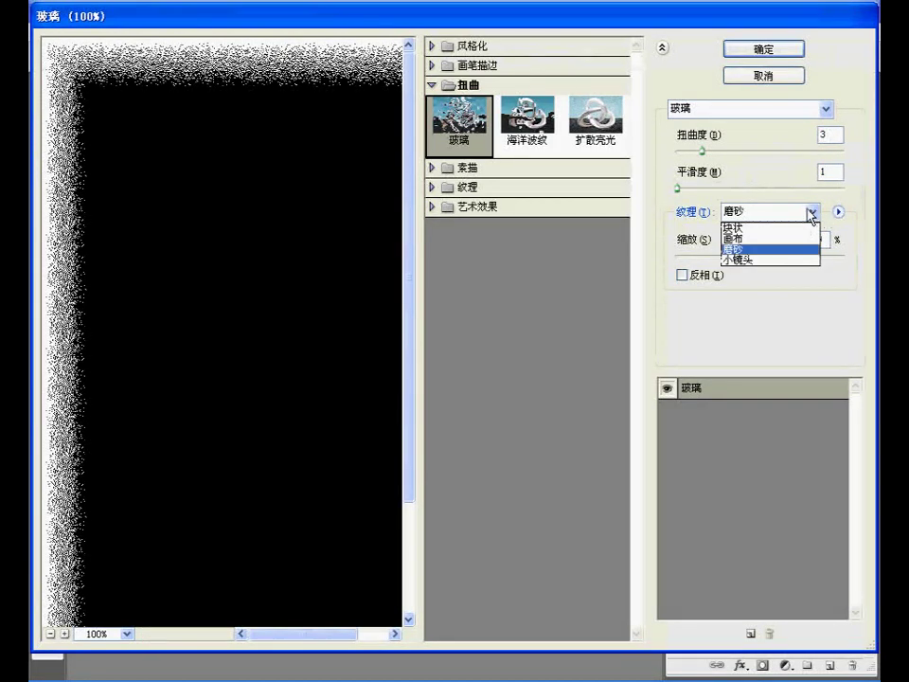
pyautogui.click(760, 261)
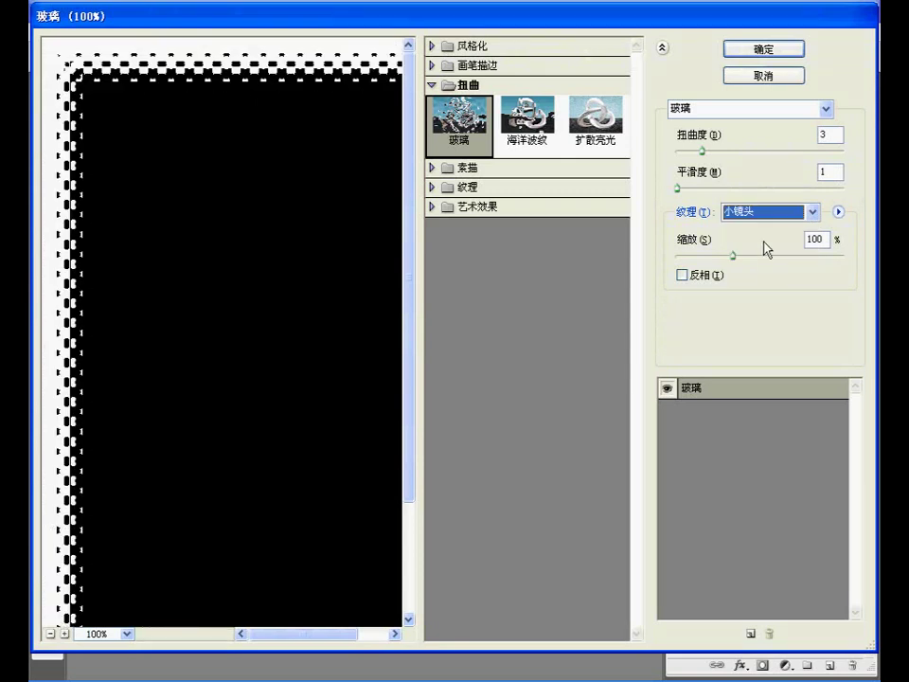
pyautogui.click(820, 239)
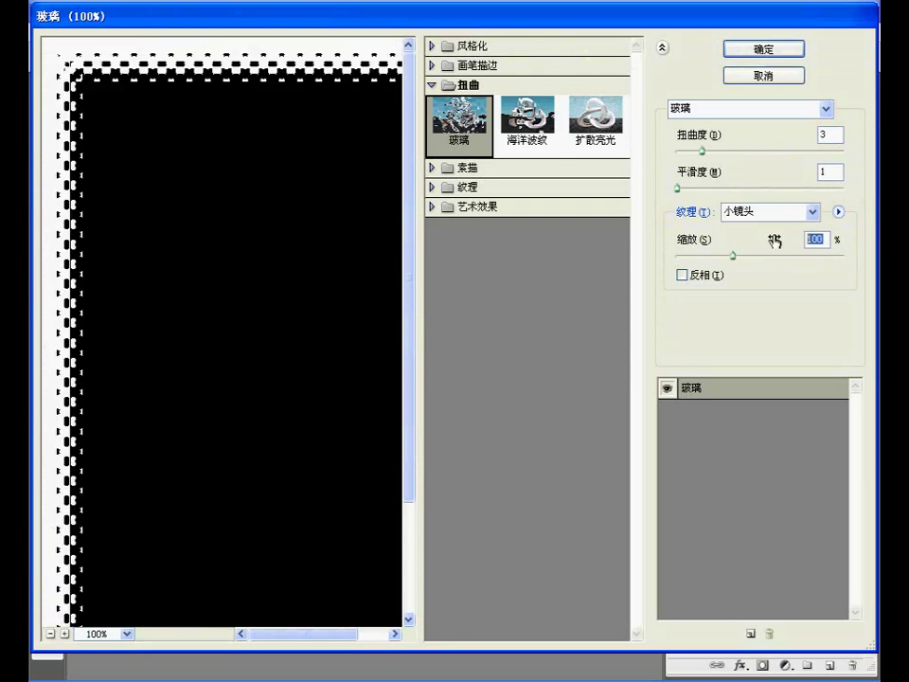
pyautogui.write('150')
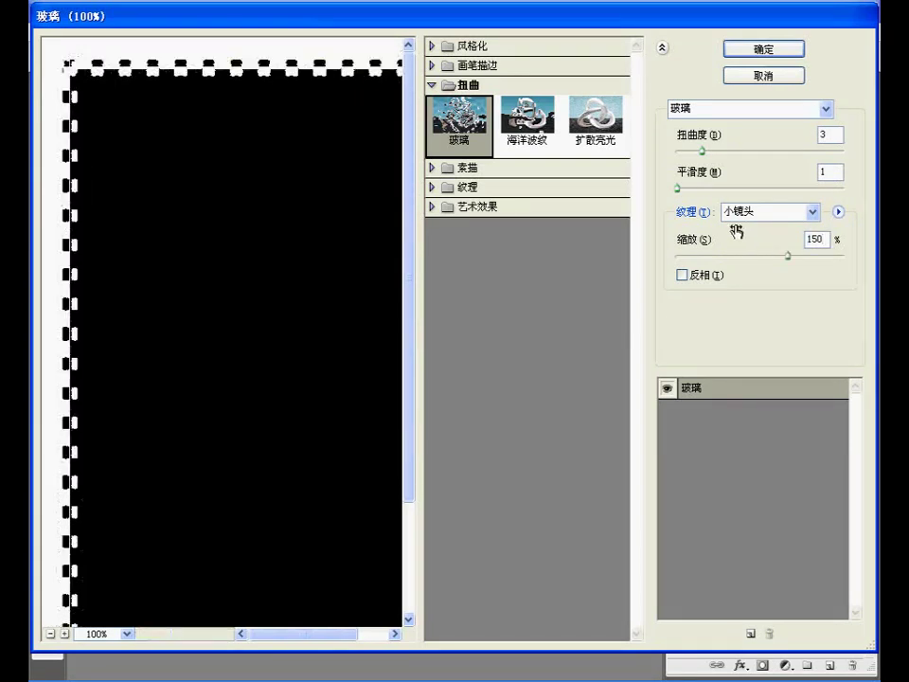
pyautogui.click(774, 53)
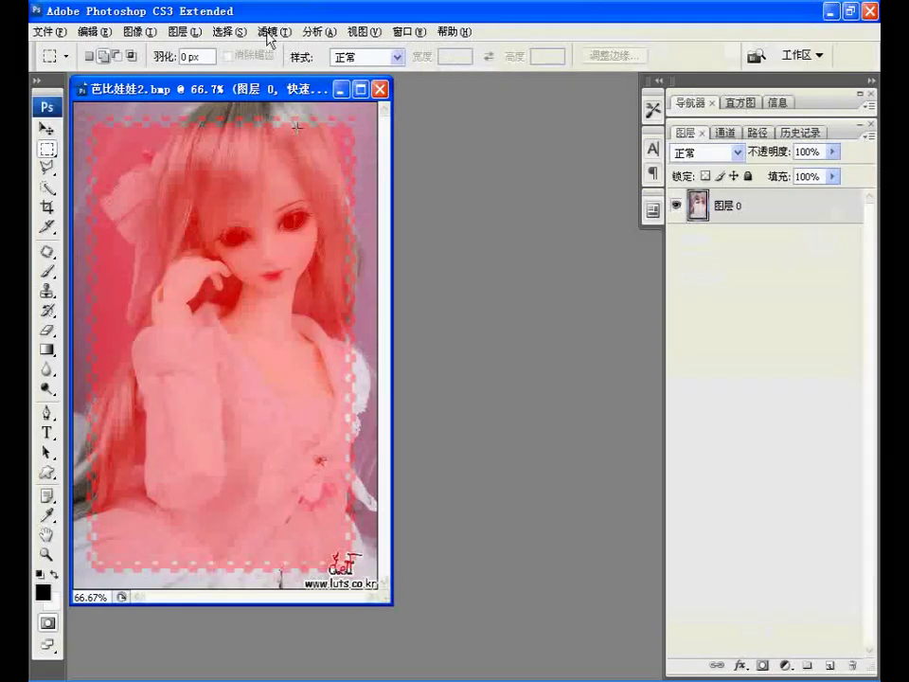
# - Apply the Fragment (碎片) filter to the mask, then Sharpen it twice
pyautogui.click(267, 33)
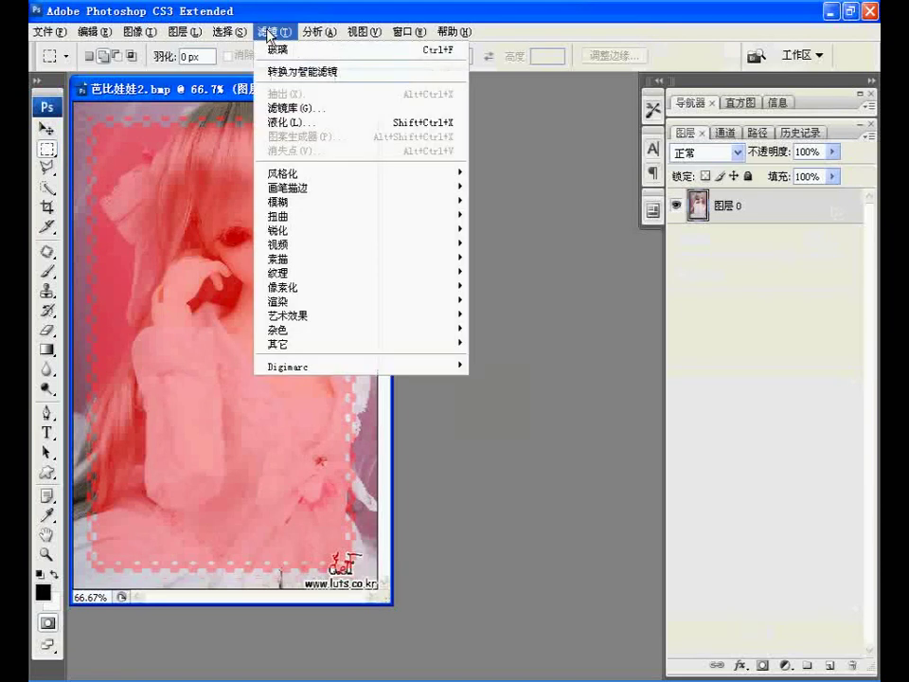
pyautogui.moveTo(284, 286)
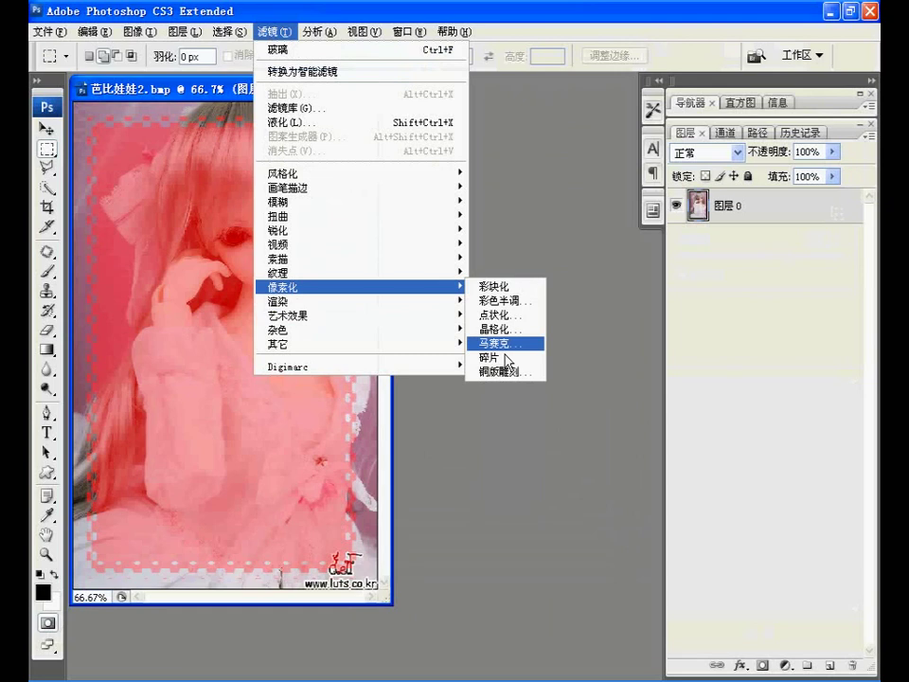
pyautogui.click(507, 358)
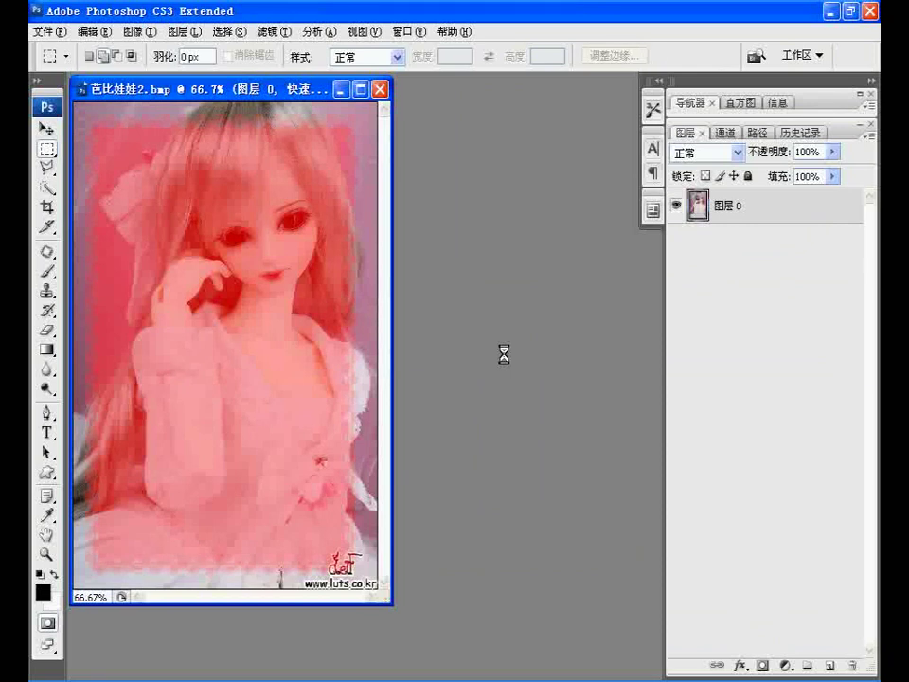
pyautogui.click(269, 32)
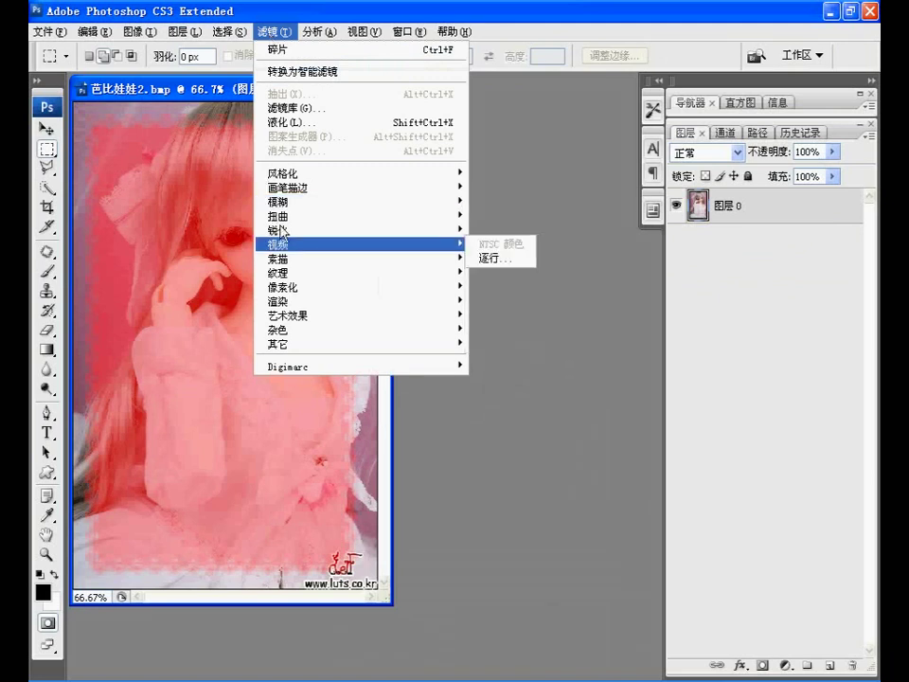
pyautogui.moveTo(276, 229)
pyautogui.click(489, 259)
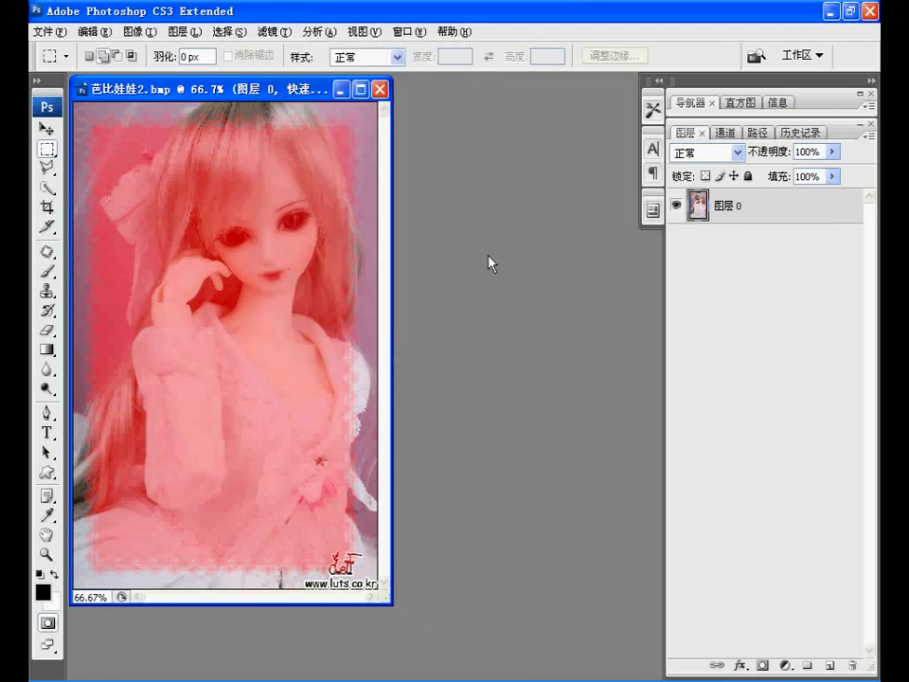
pyautogui.hotkey('ctrl', 'f')
# - Exit Quick Mask and delete the perforated border area to transparency
pyautogui.click(47, 622)
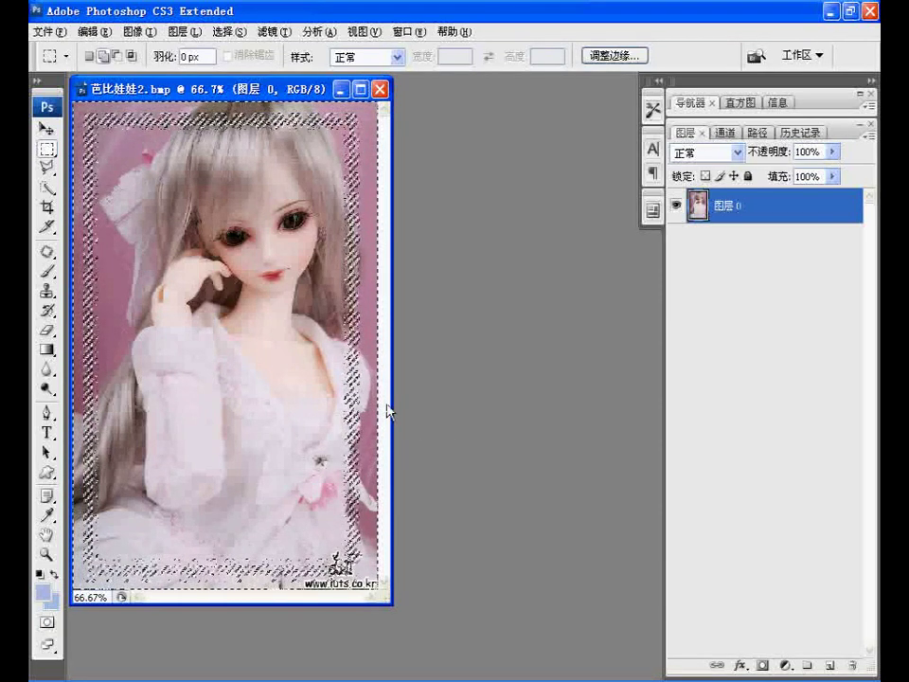
pyautogui.press('Delete')
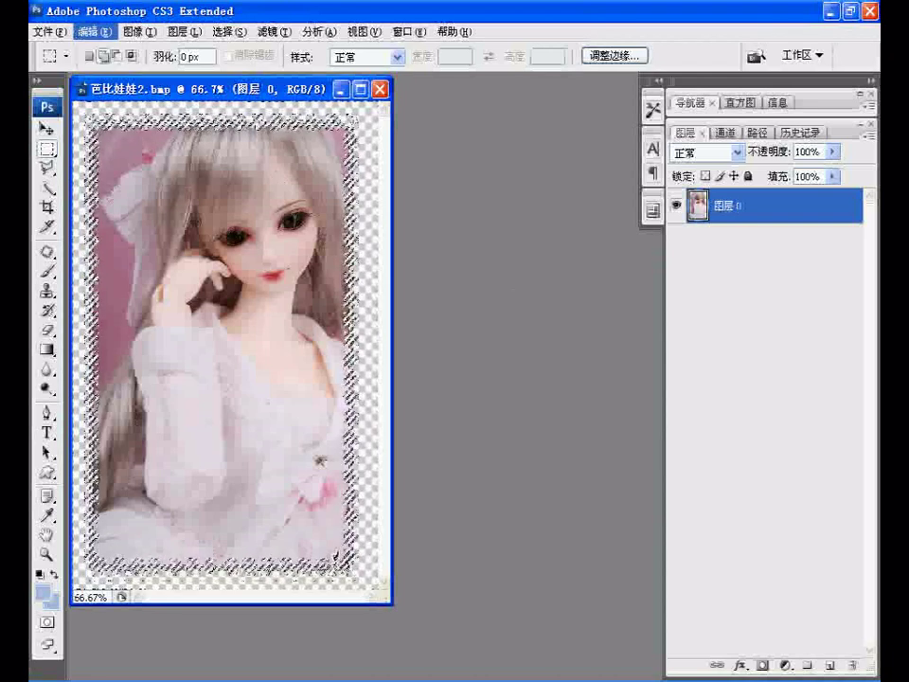
pyautogui.click(95, 31)
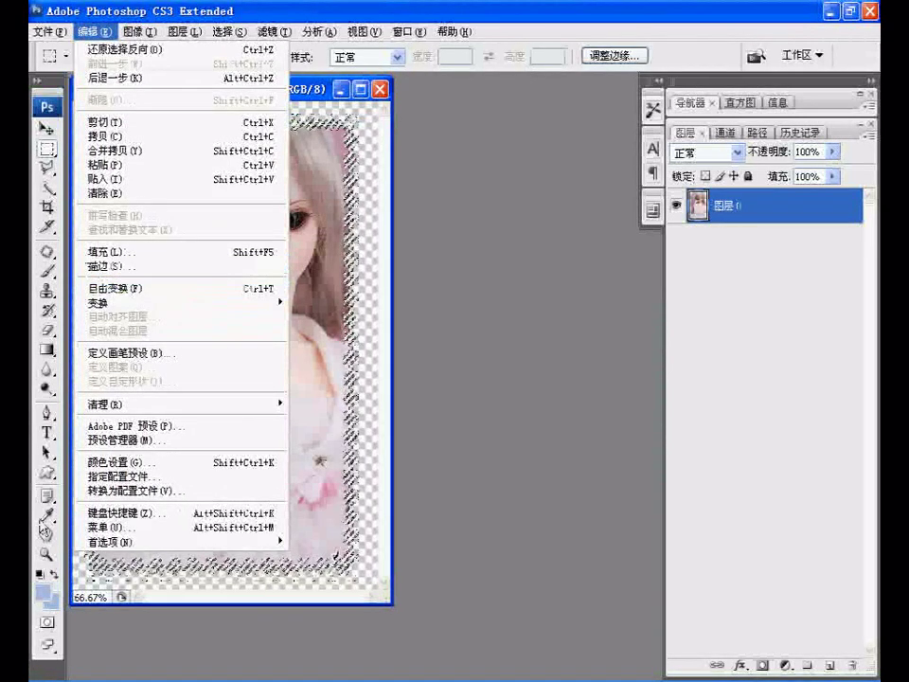
# - Set the foreground colour to bright pink #fc7fef
pyautogui.click(48, 594)
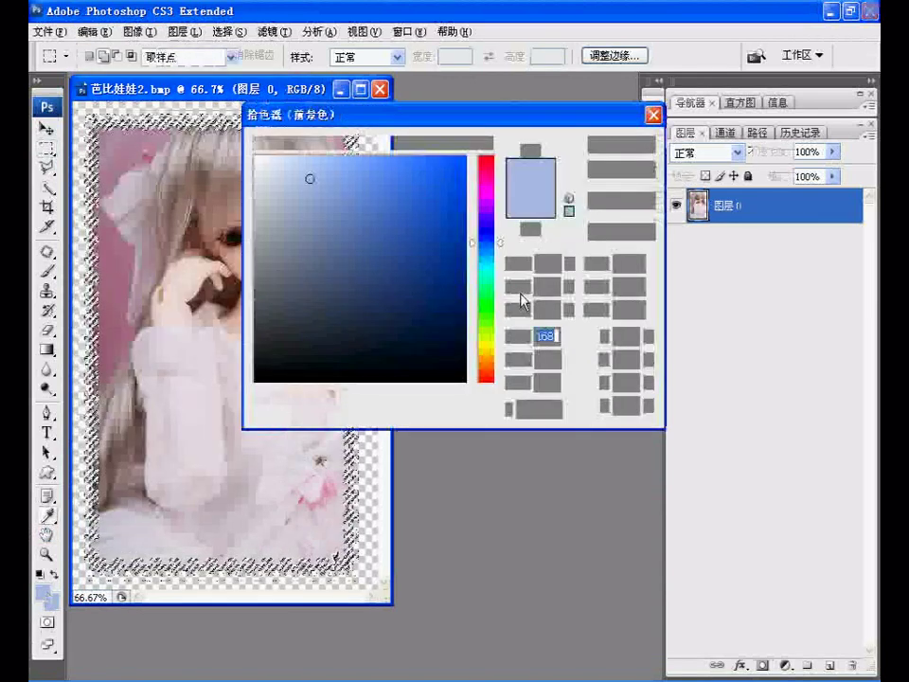
pyautogui.click(501, 196)
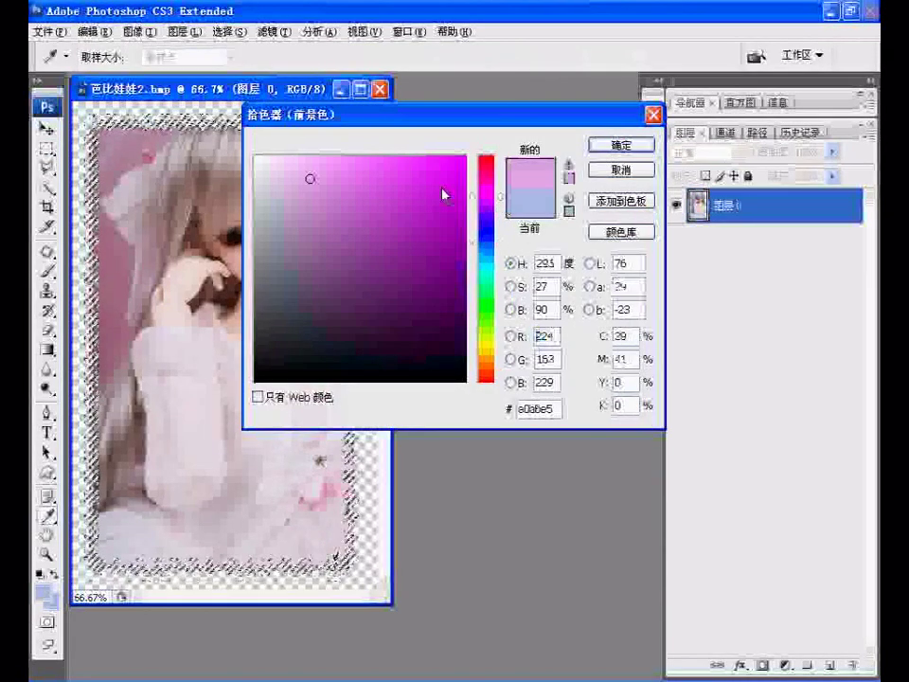
pyautogui.moveTo(507, 208); pyautogui.dragTo(507, 194)
pyautogui.click(358, 158)
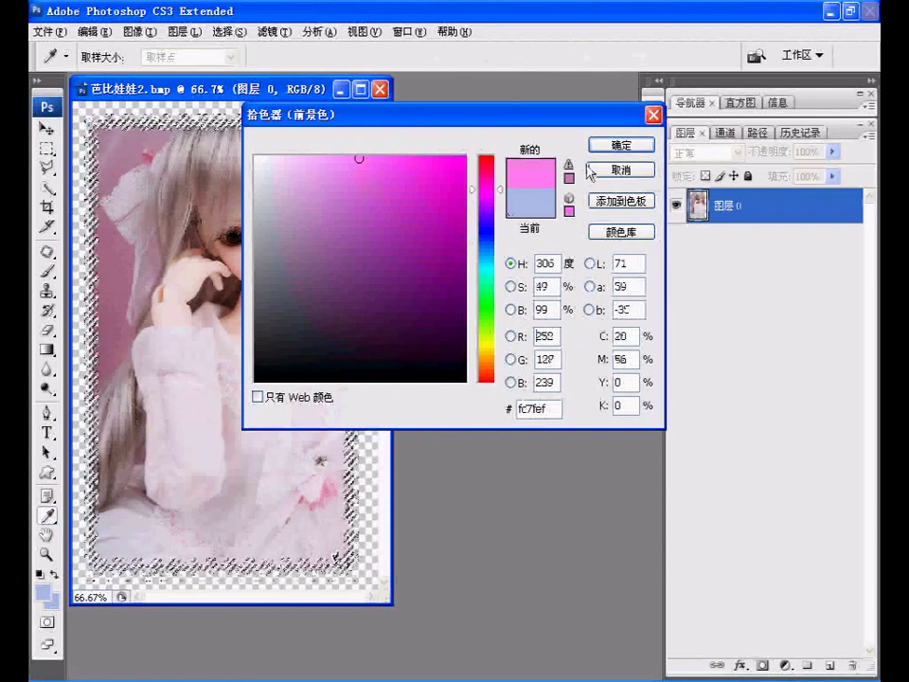
pyautogui.click(621, 144)
pyautogui.press('m')
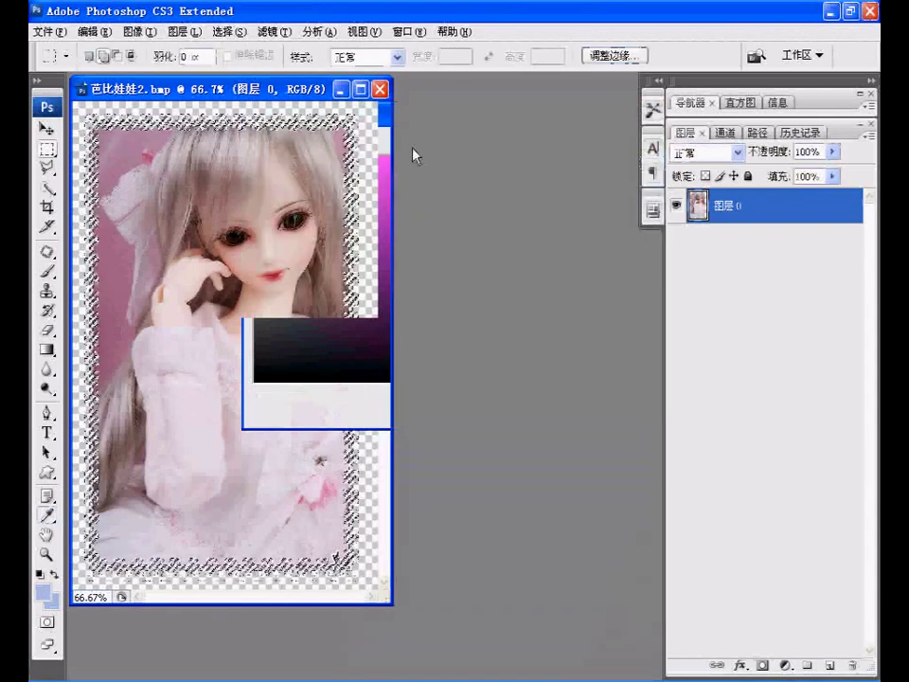
pyautogui.click(92, 31)
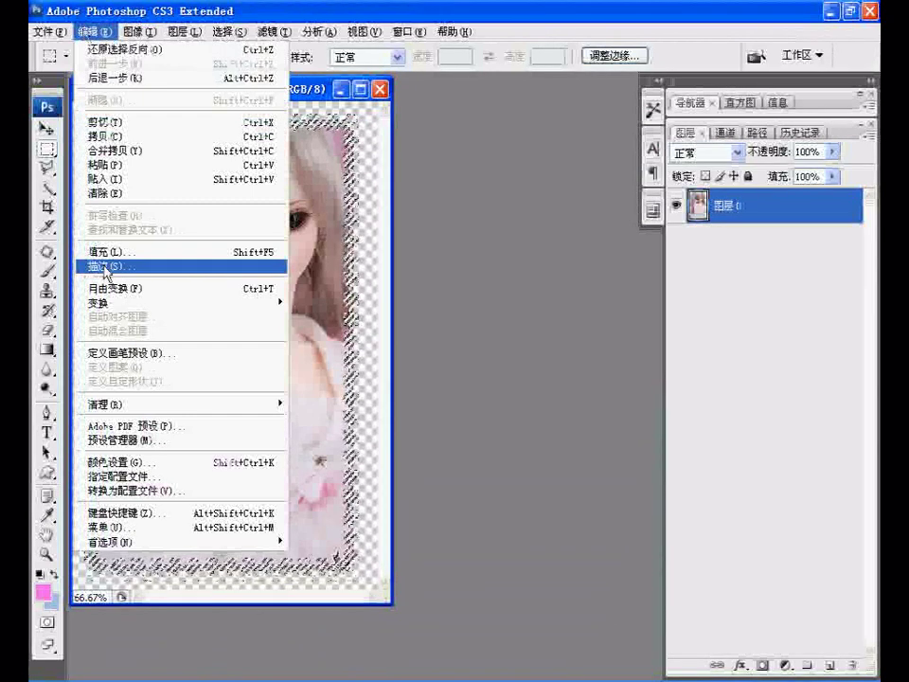
# - Stroke the perforated border with a 4 px pink centre line, then deselect
pyautogui.click(106, 268)
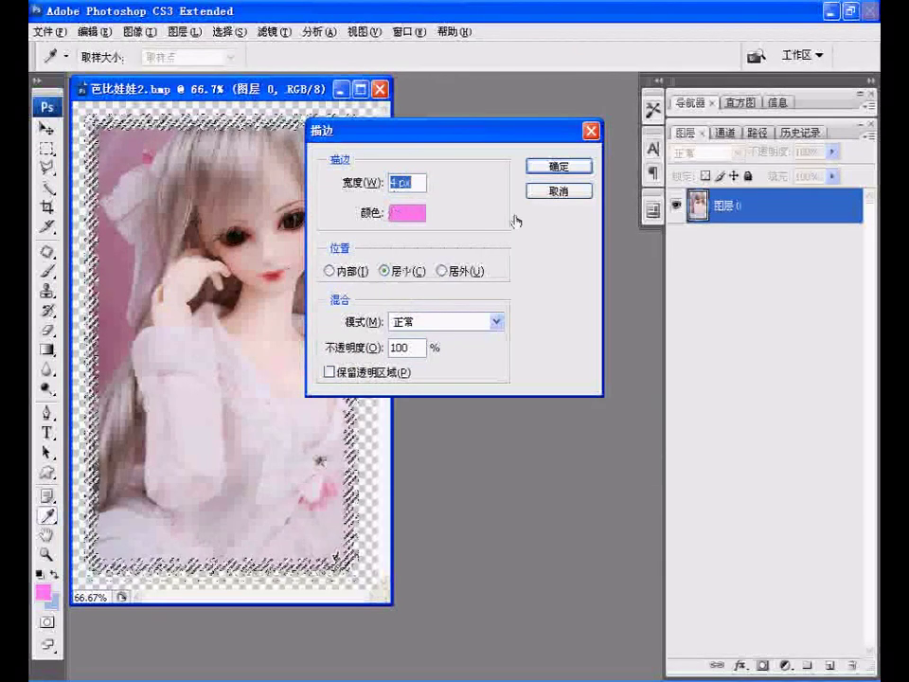
pyautogui.click(558, 166)
pyautogui.press('m')
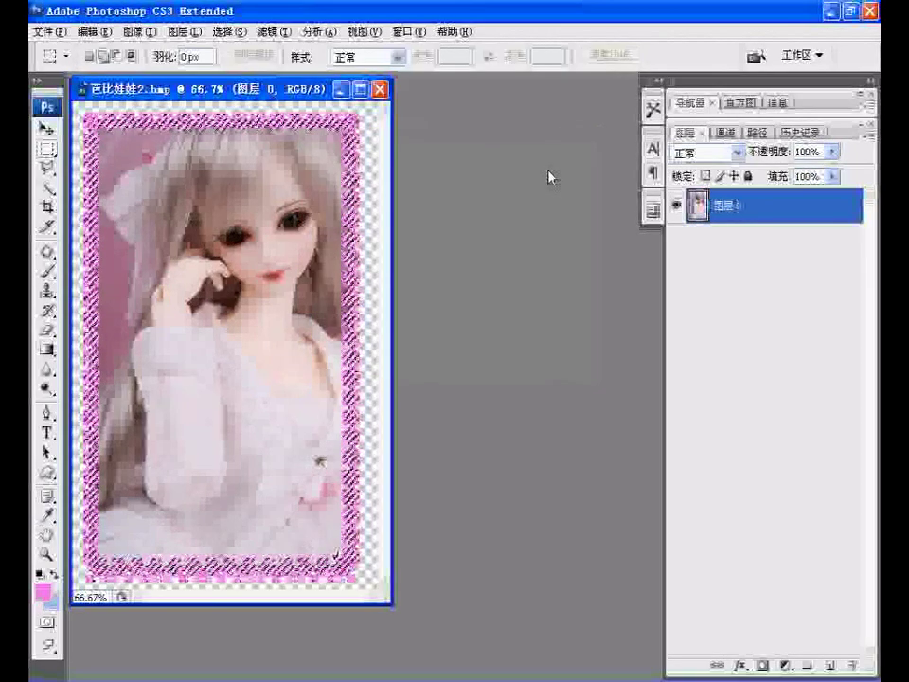
pyautogui.hotkey('ctrl', 'd')
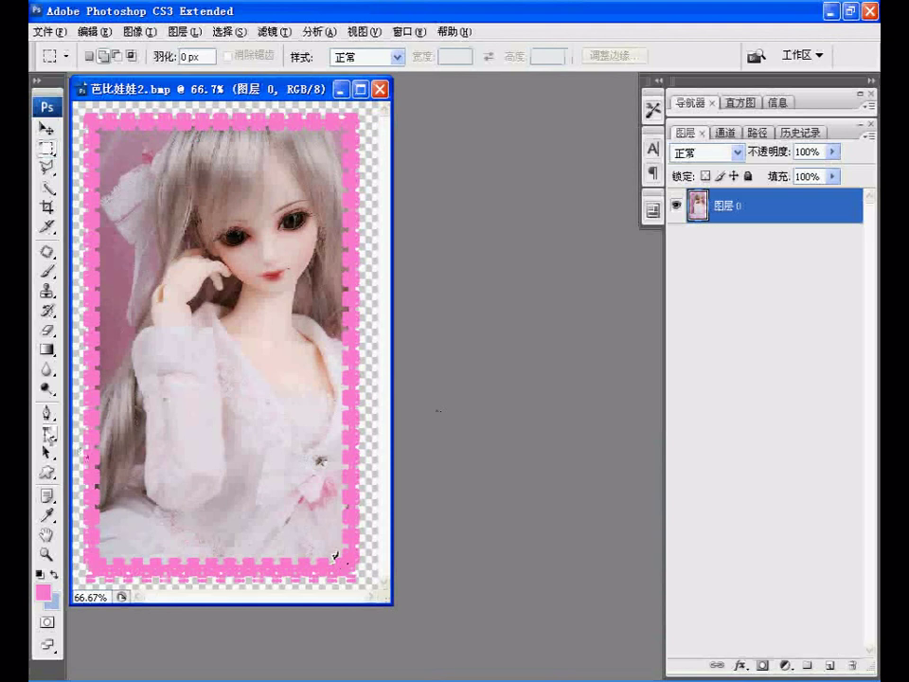
pyautogui.click(47, 434)
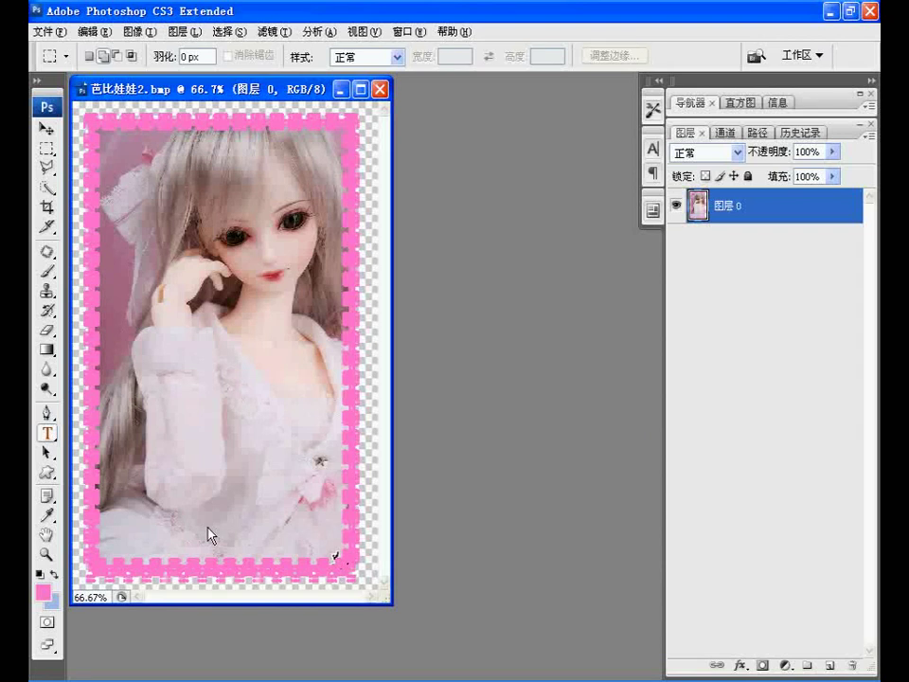
# - Type the title 芭比娃娃 in the lower left and set it to 48 pt
pyautogui.moveTo(104, 511); pyautogui.dragTo(229, 556)
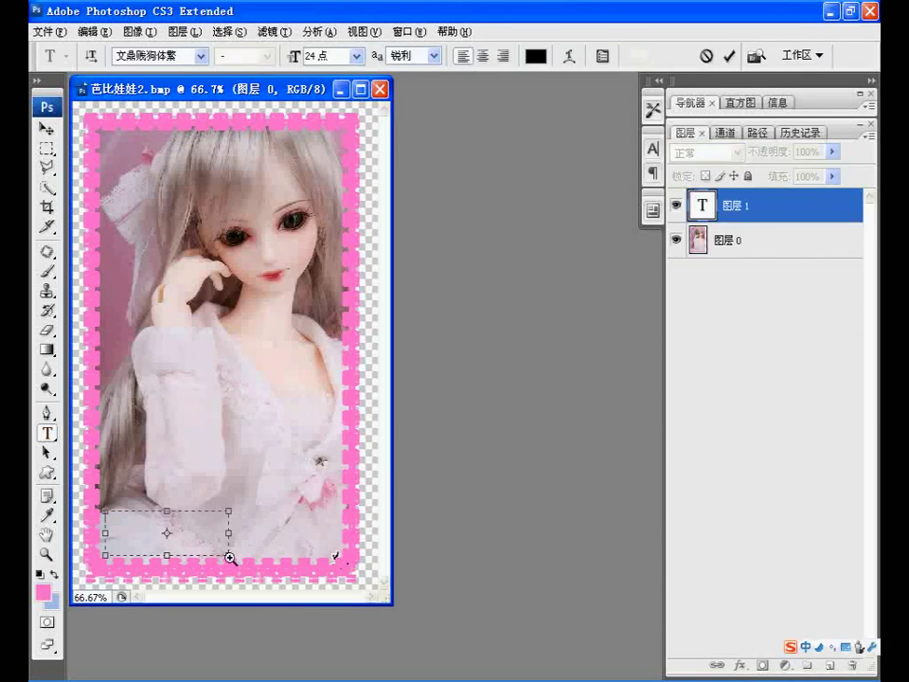
pyautogui.write('ba')
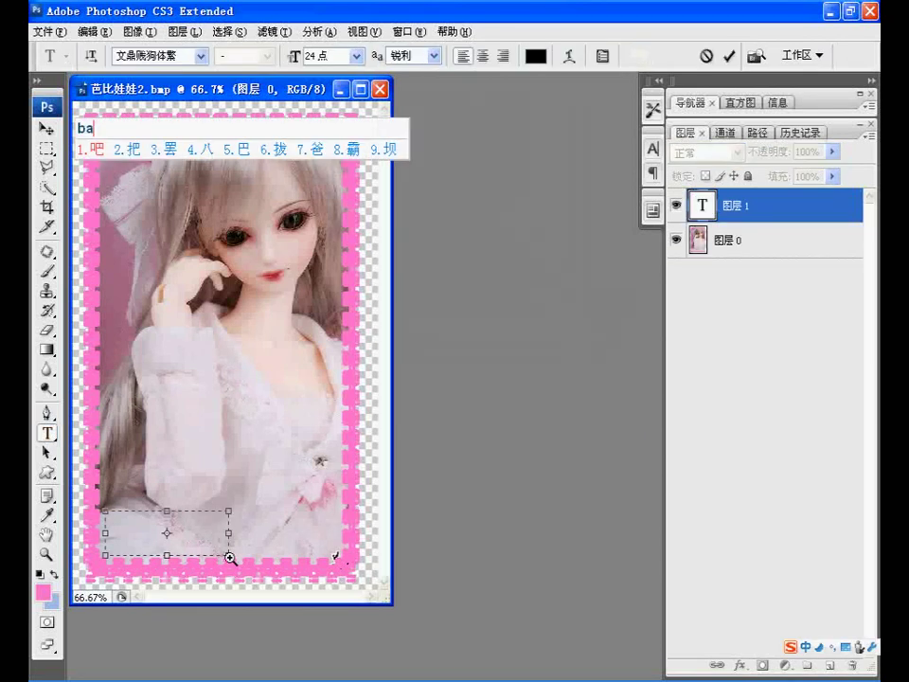
pyautogui.write("'bi'w'w")
pyautogui.press('space')
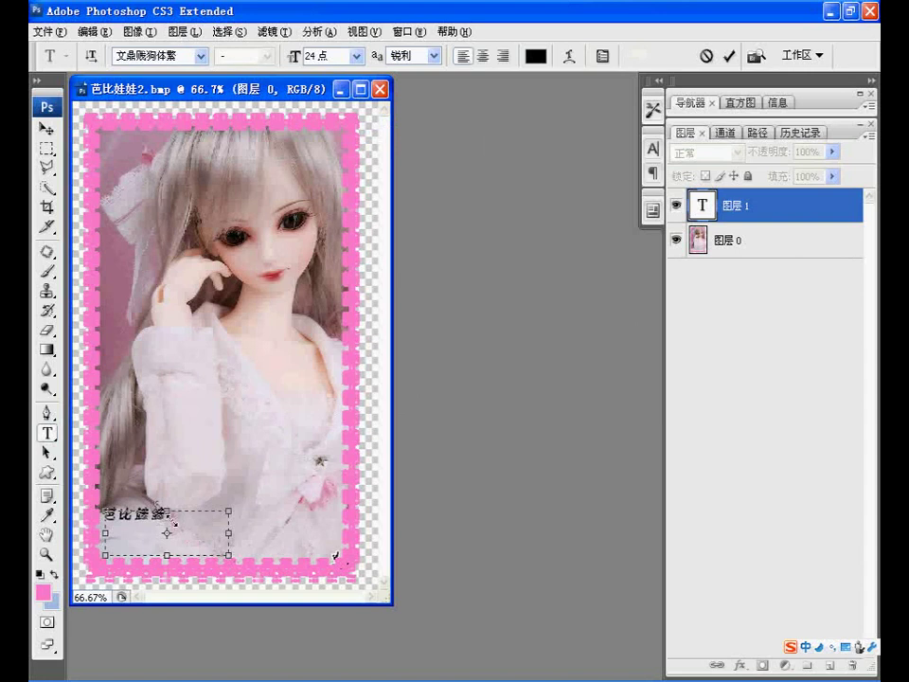
pyautogui.moveTo(169, 516); pyautogui.dragTo(102, 514)
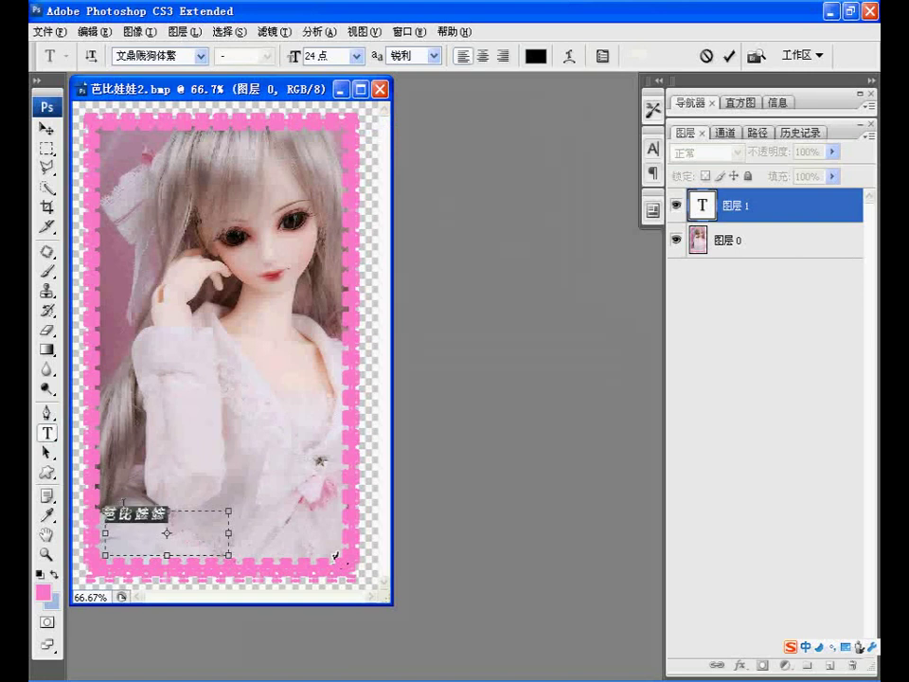
pyautogui.click(357, 55)
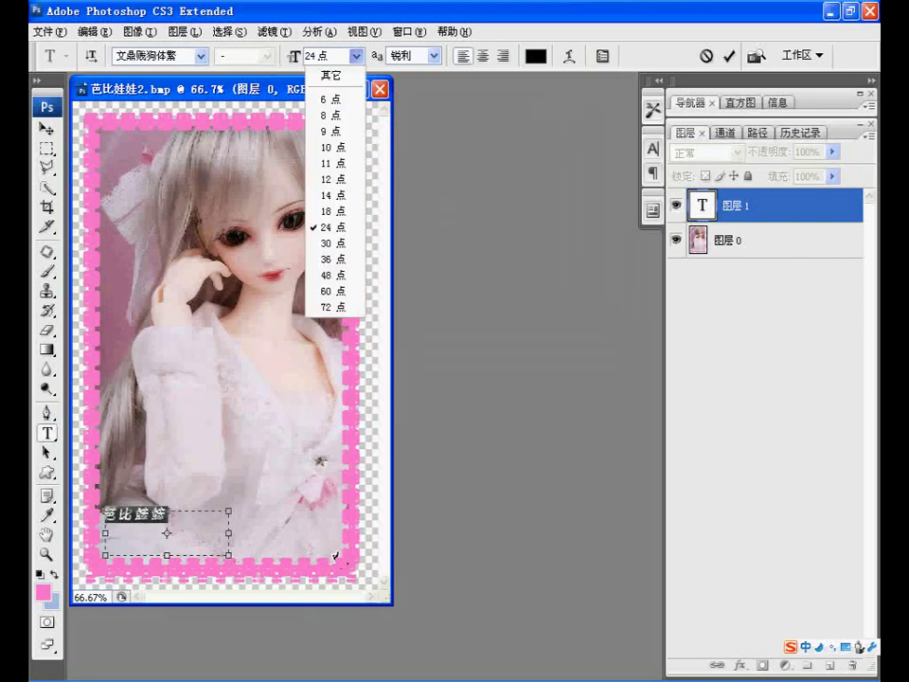
pyautogui.click(327, 275)
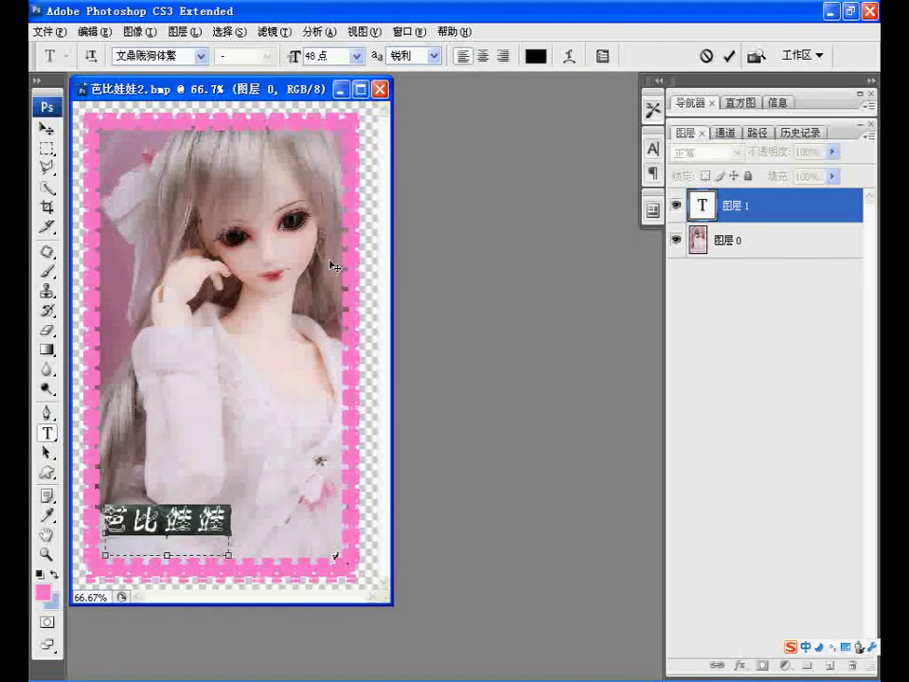
pyautogui.hotkey('ctrl', 'Return')
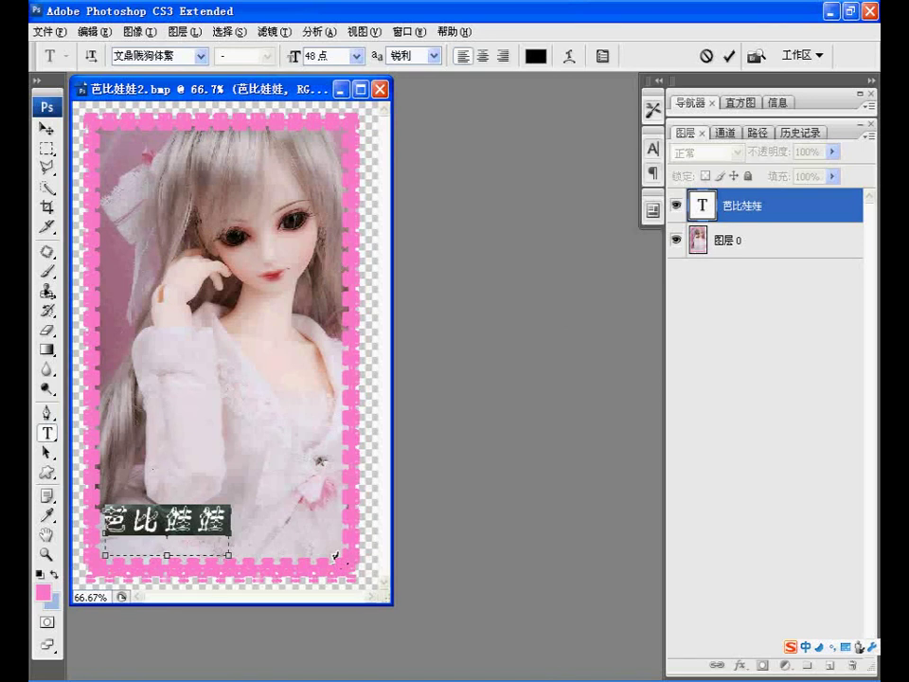
# - Move the 芭比娃娃 title slightly down and right toward the bottom border
pyautogui.click(47, 129)
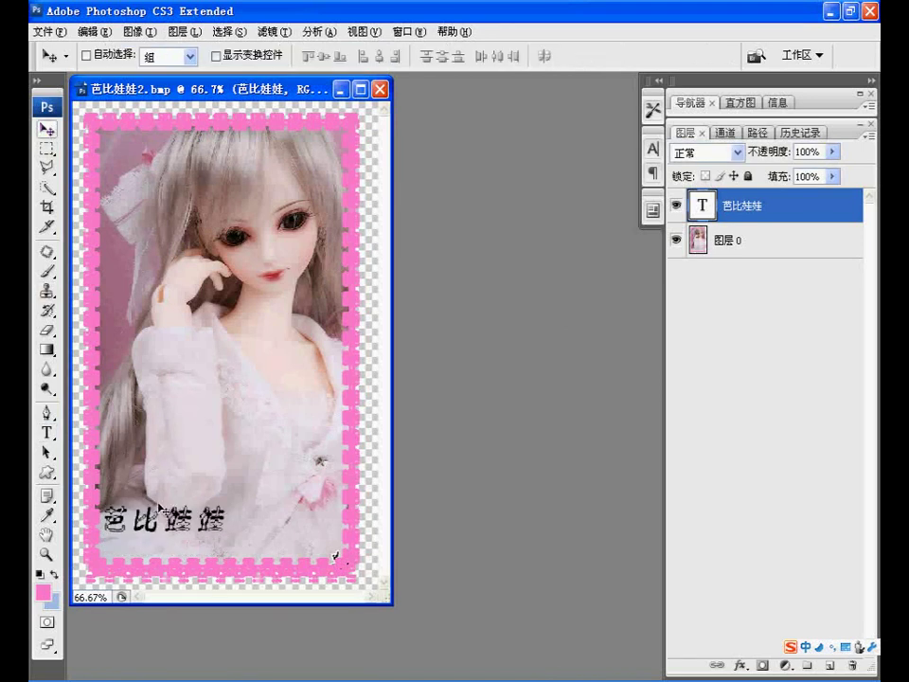
pyautogui.moveTo(154, 527); pyautogui.dragTo(158, 539)
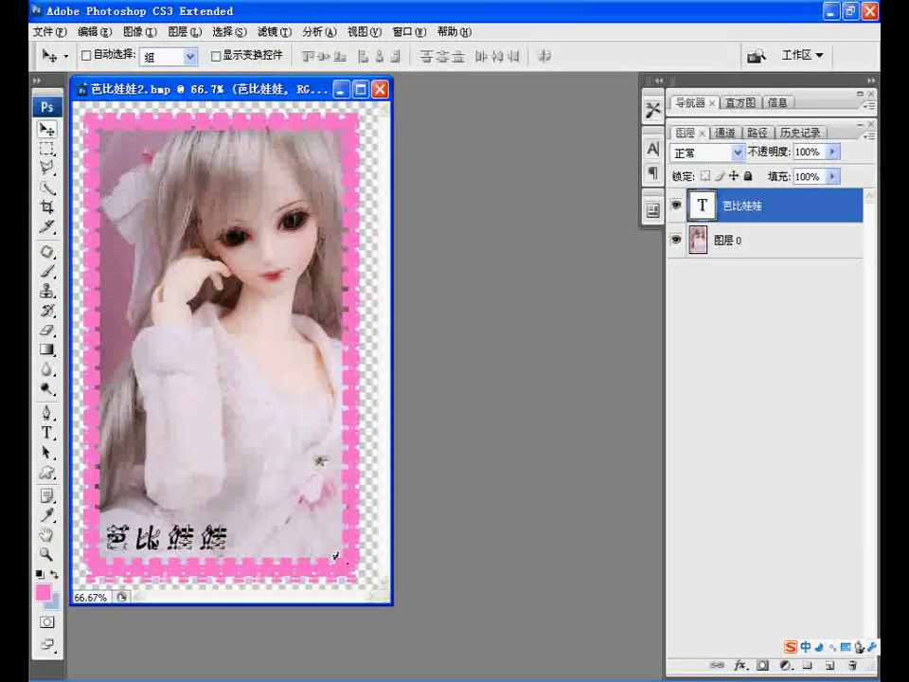